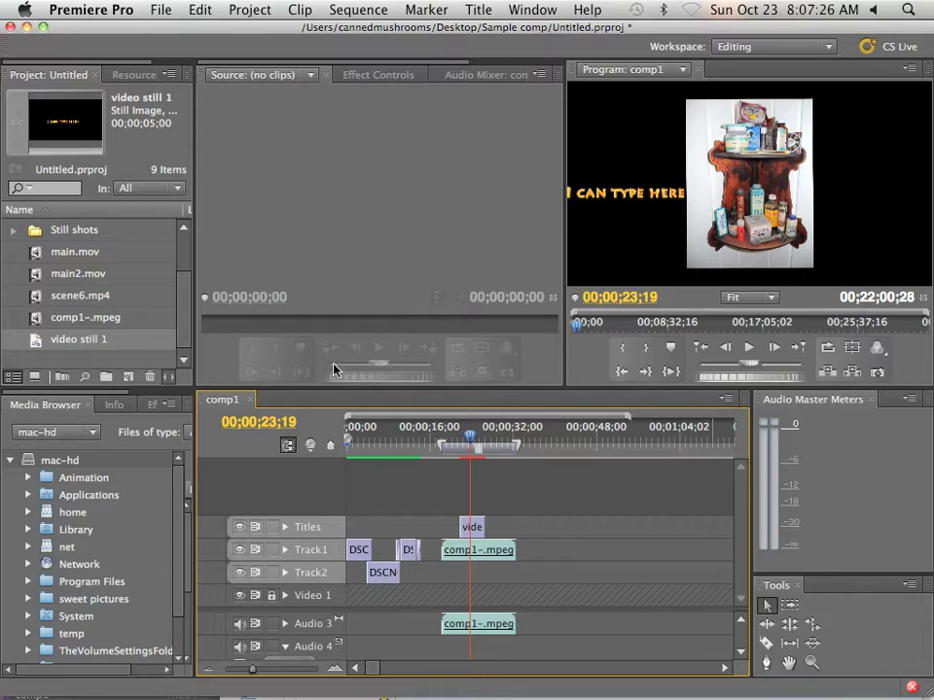
# Step: Drag the work area's left handle so it snaps to the start of the comp1 clip
pyautogui.moveTo(440, 445); pyautogui.dragTo(434, 450)
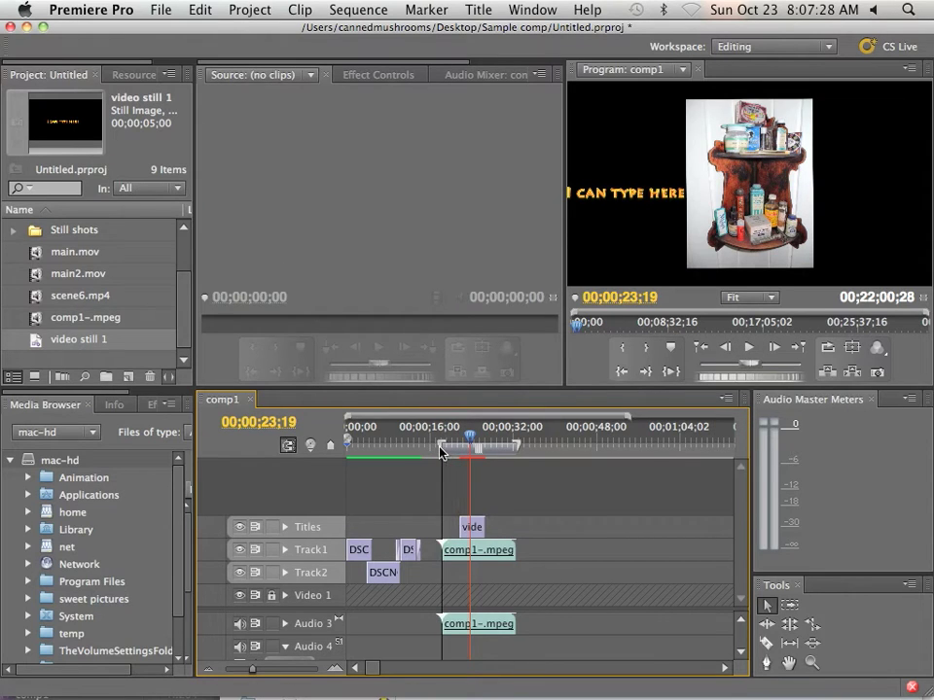
# Step: Open Export Settings for comp1 via File > Export > Media, with Source Range set to Work Area
pyautogui.click(519, 450)
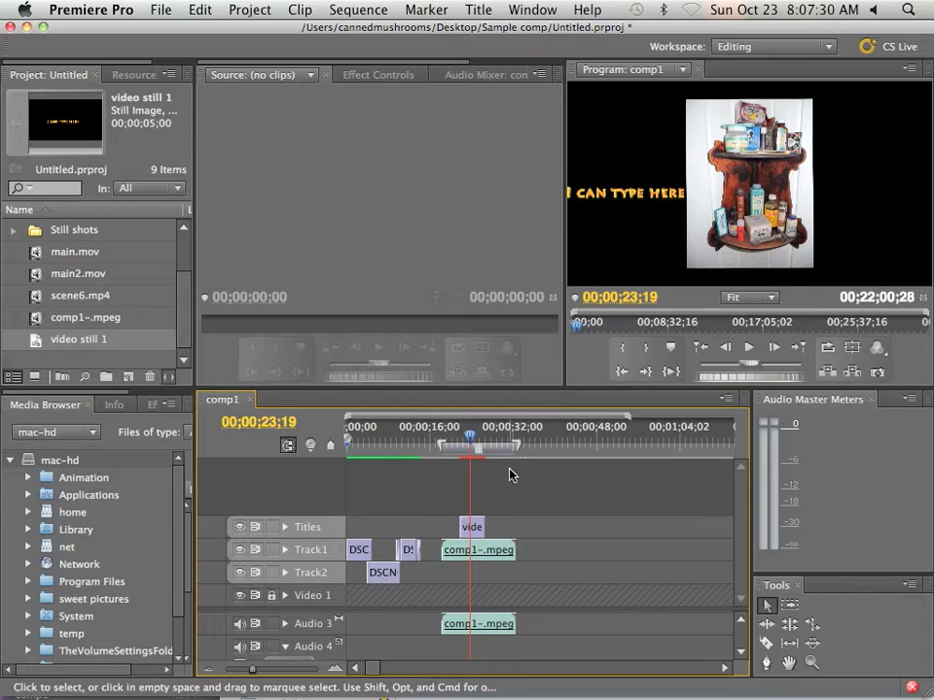
pyautogui.click(161, 10)
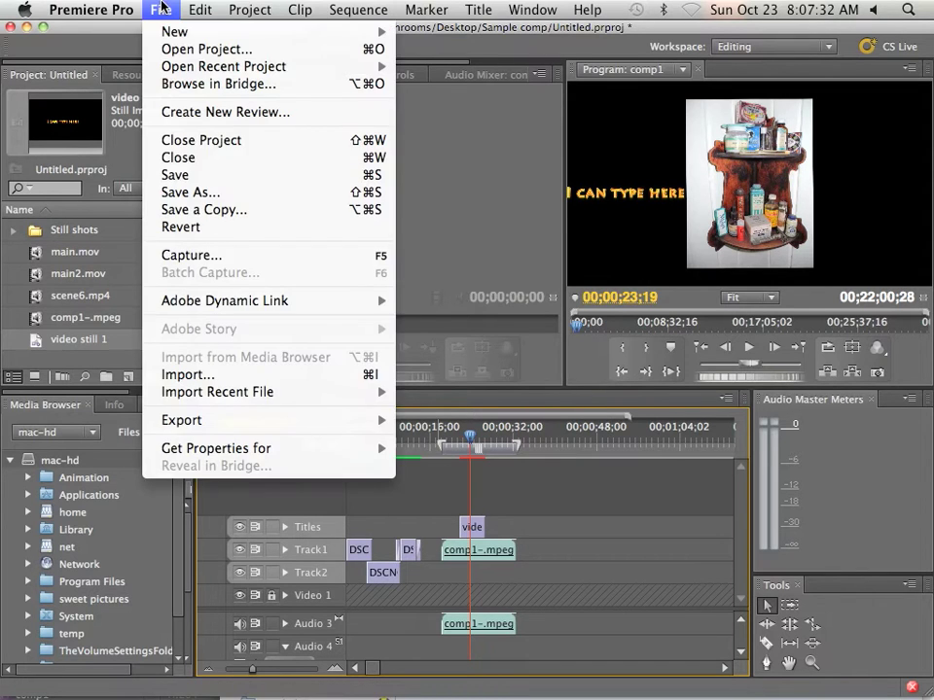
pyautogui.moveTo(231, 422)
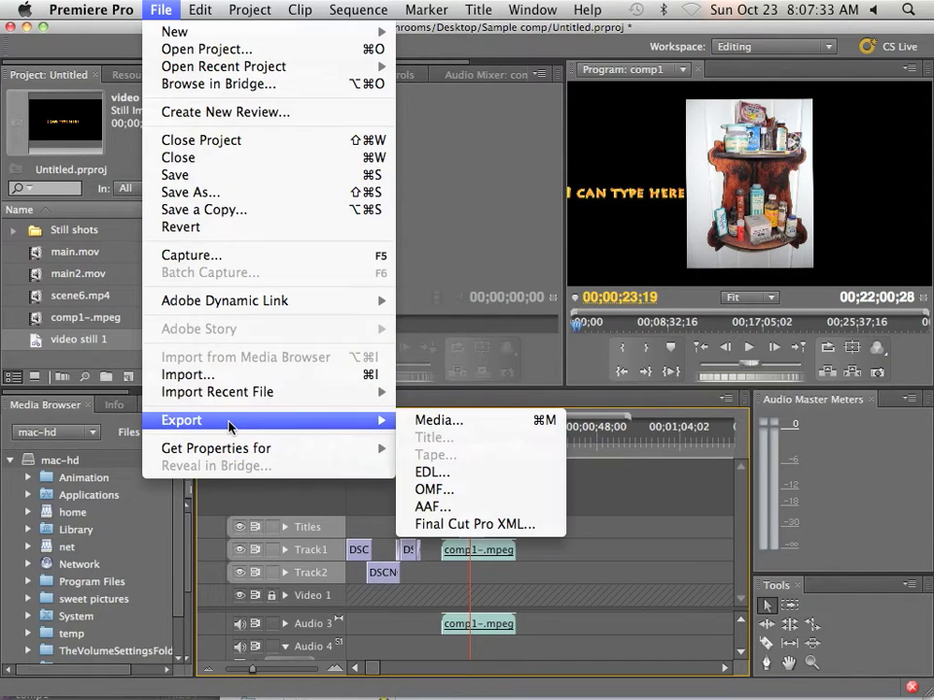
pyautogui.click(428, 421)
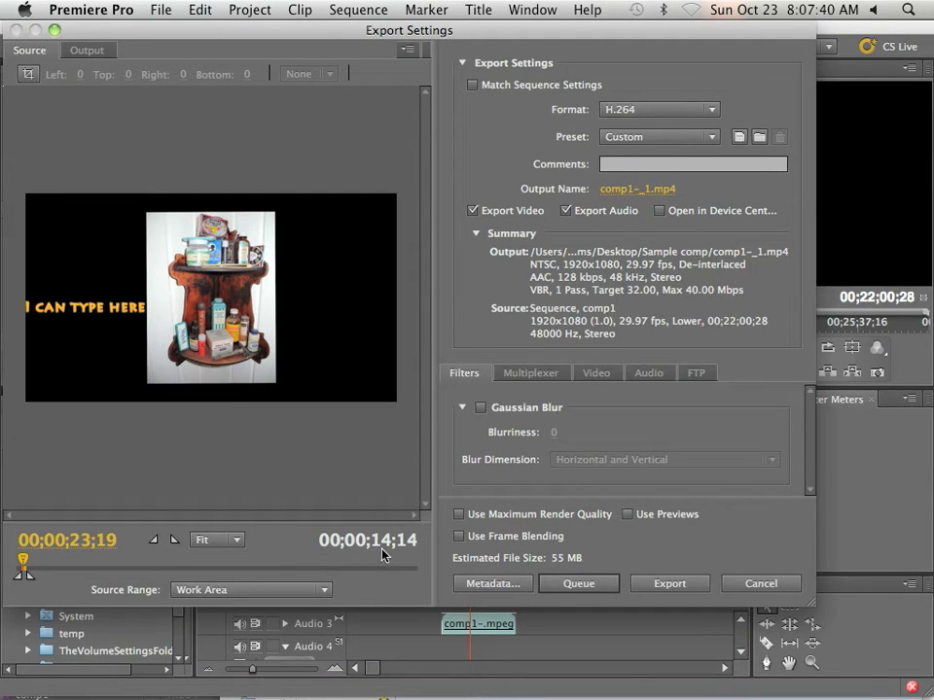
pyautogui.click(291, 589)
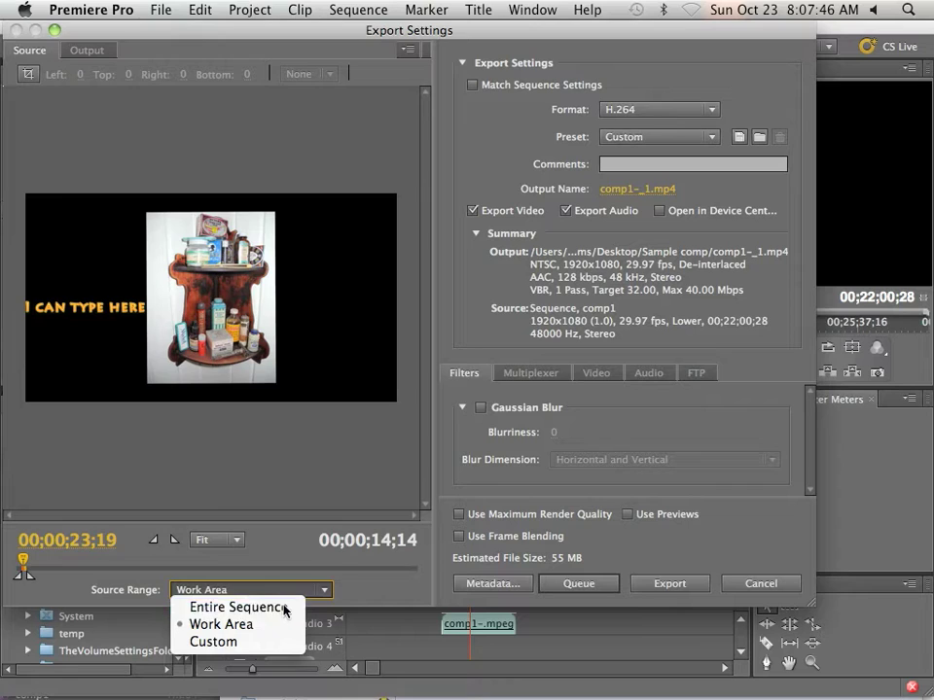
pyautogui.click(287, 610)
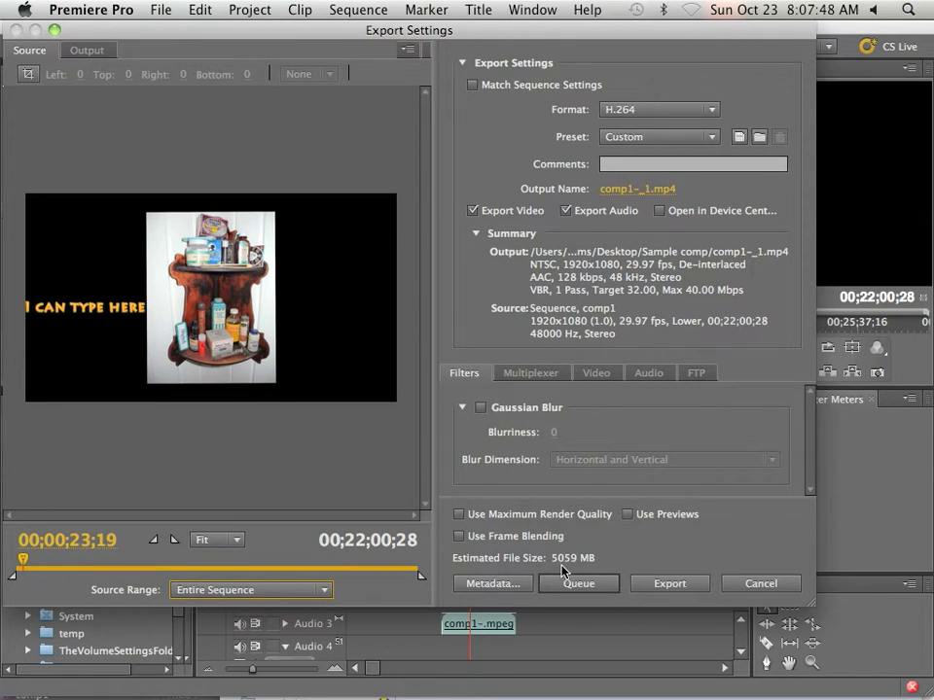
pyautogui.click(323, 591)
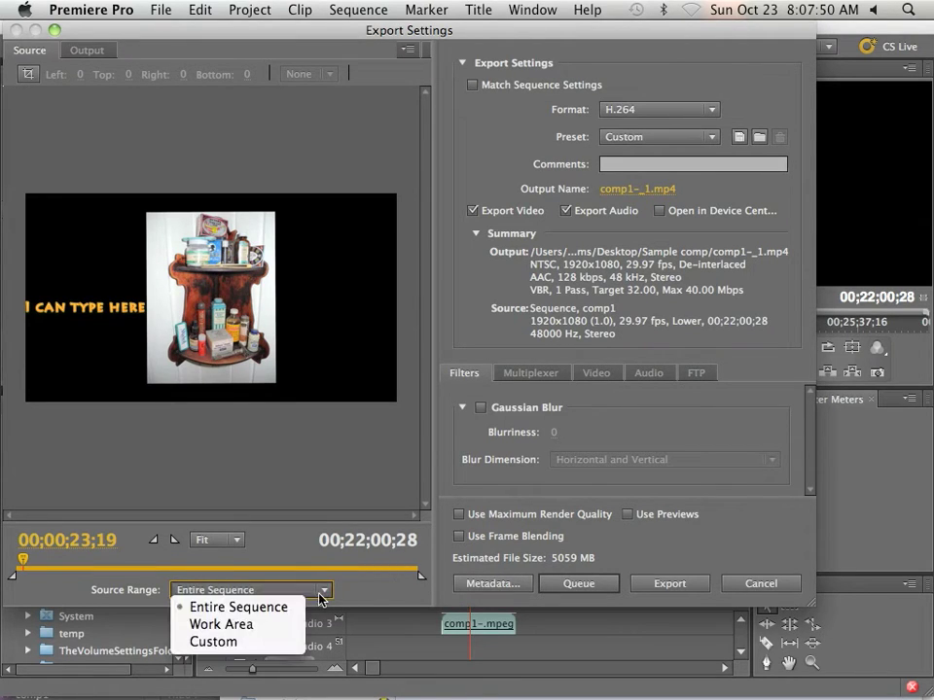
pyautogui.click(266, 624)
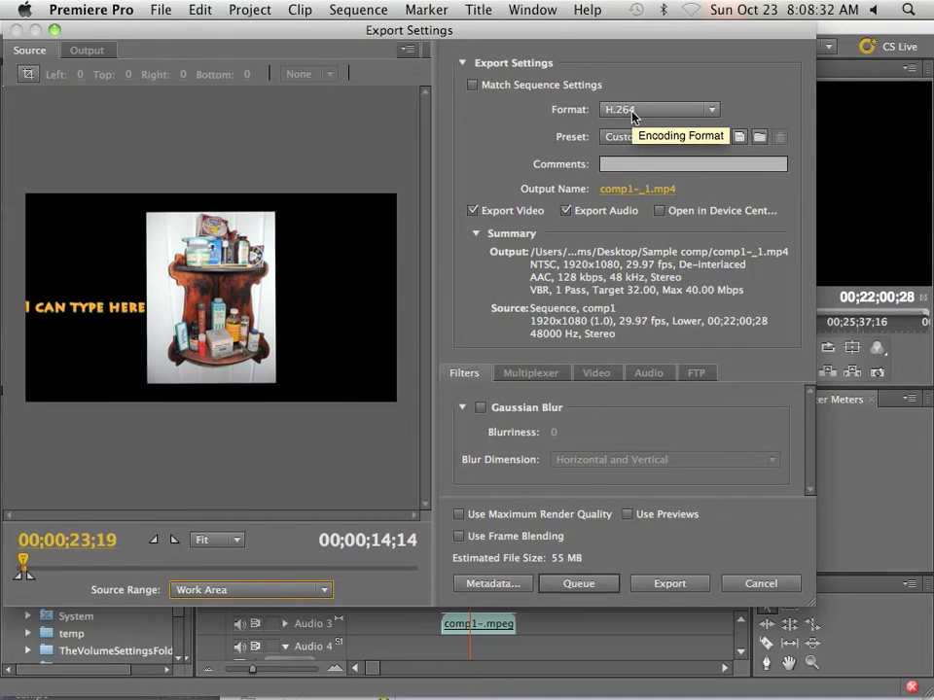
pyautogui.click(632, 116)
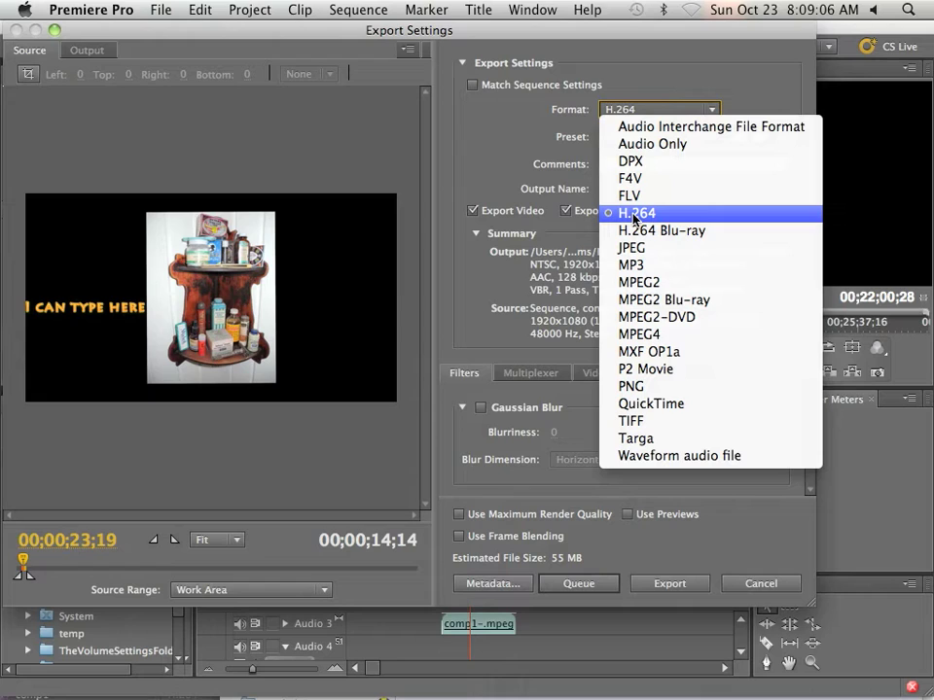
pyautogui.click(633, 215)
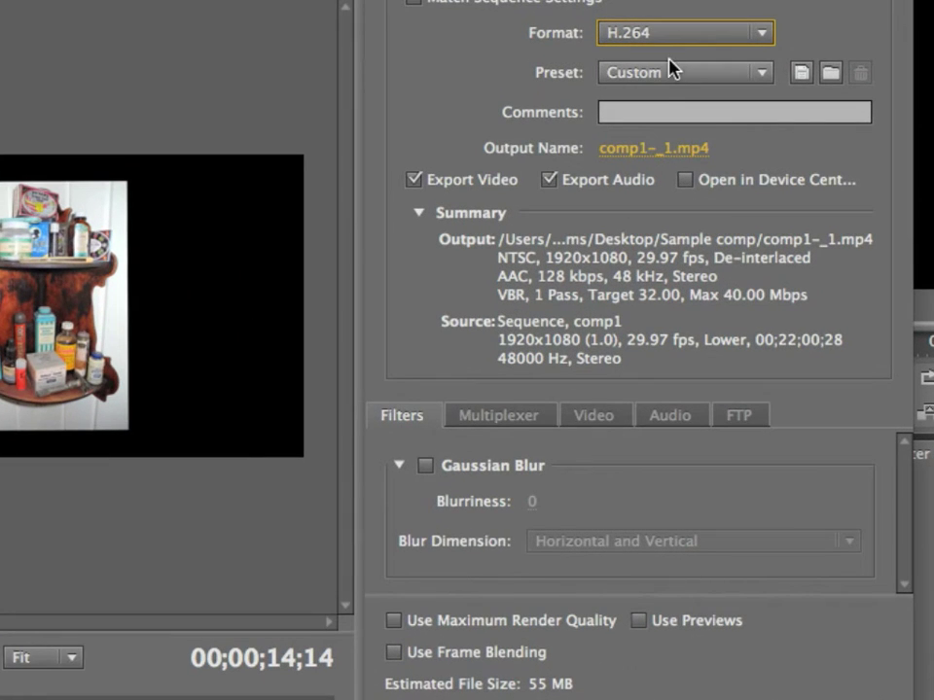
# Step: Choose the HDTV 1080p 29.97 High Quality preset after briefly trying HDTV 720p 25
pyautogui.click(668, 70)
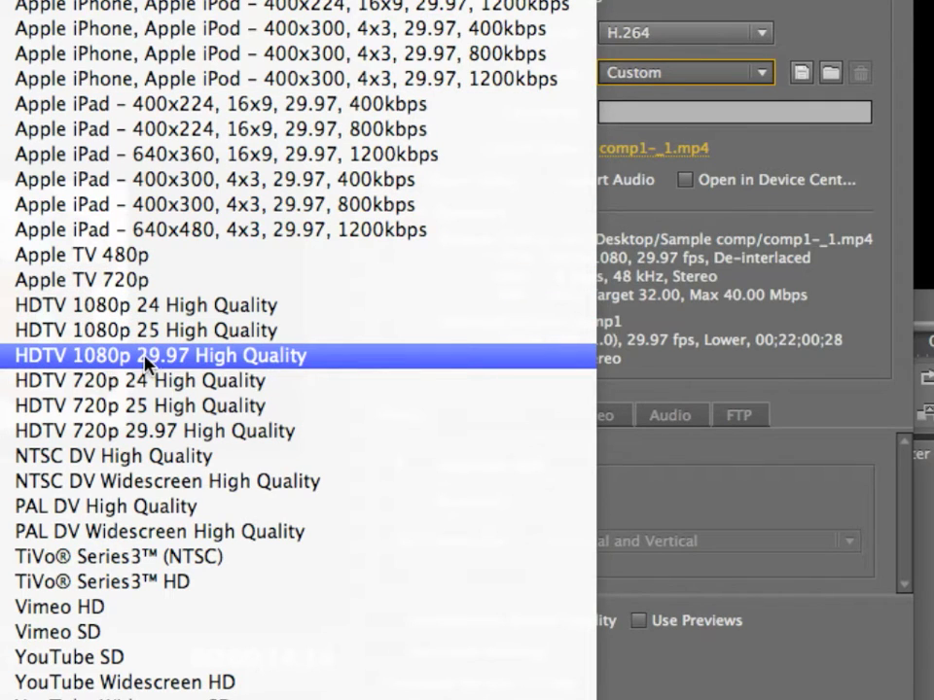
pyautogui.click(215, 363)
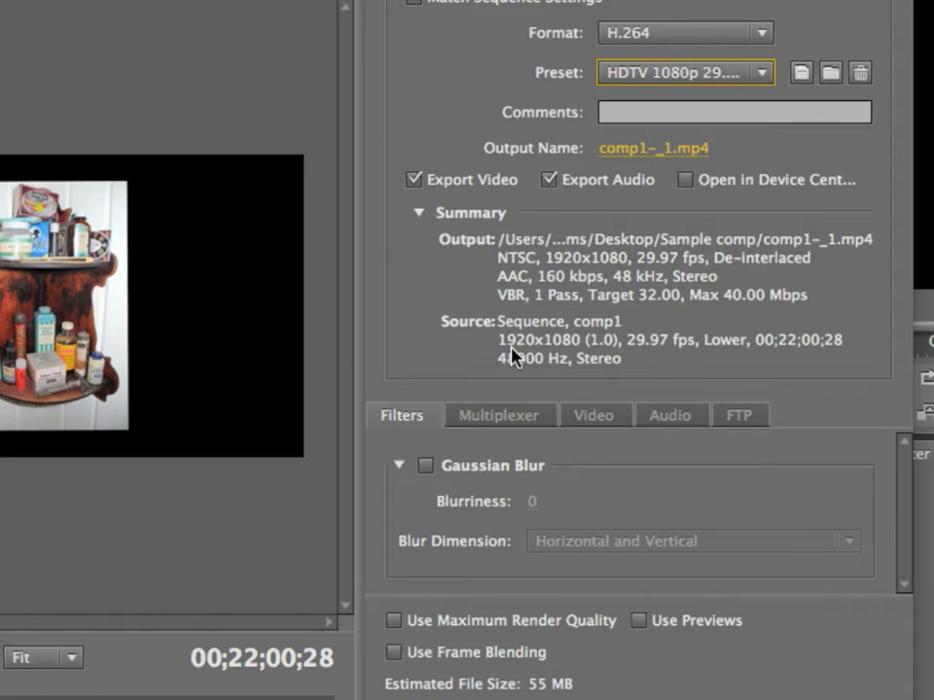
pyautogui.click(681, 76)
pyautogui.click(368, 406)
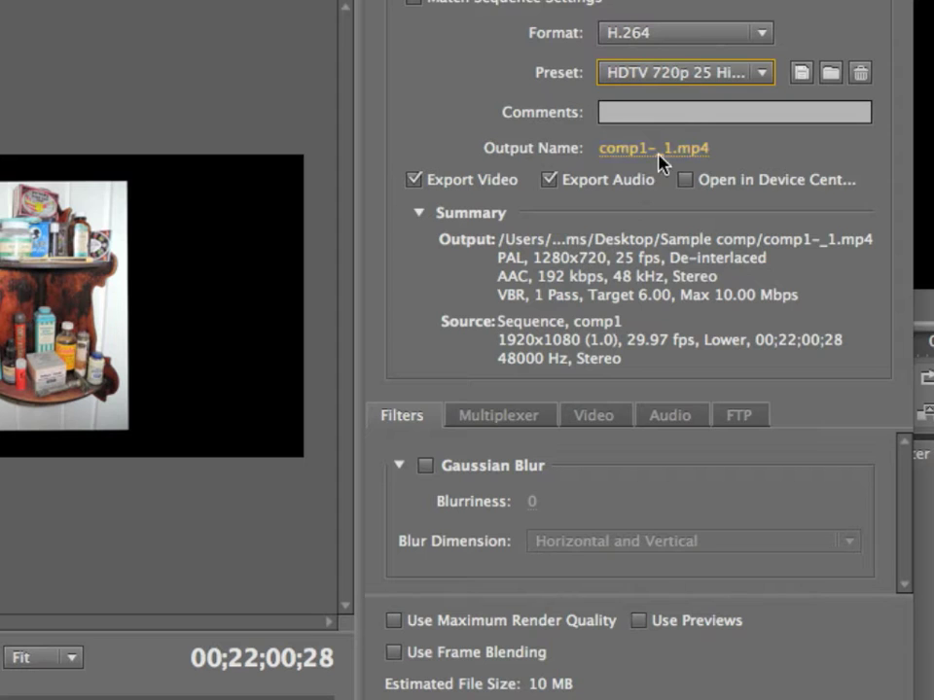
pyautogui.click(689, 78)
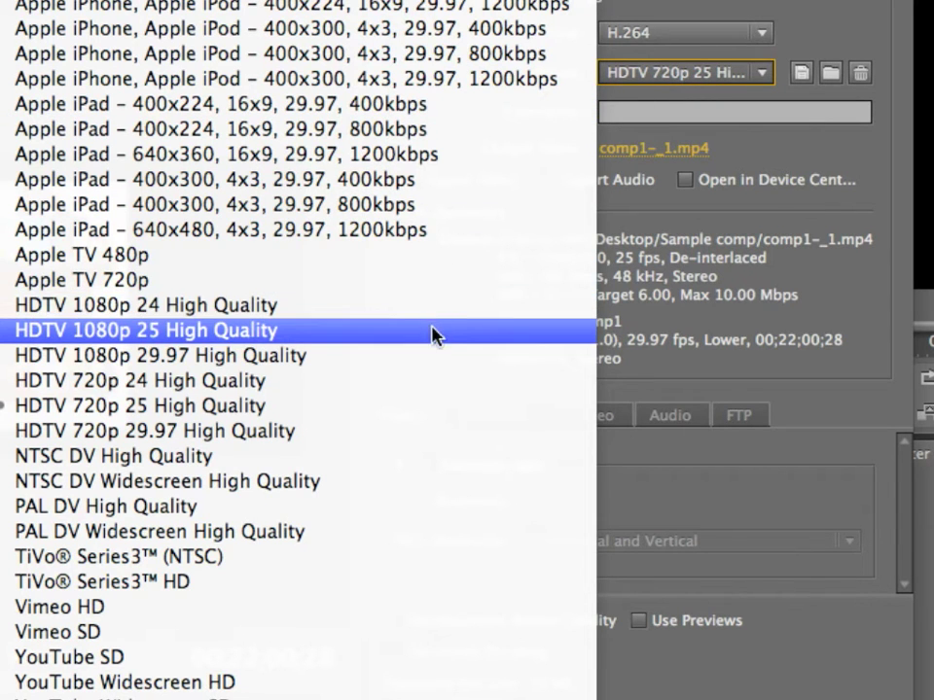
pyautogui.click(432, 354)
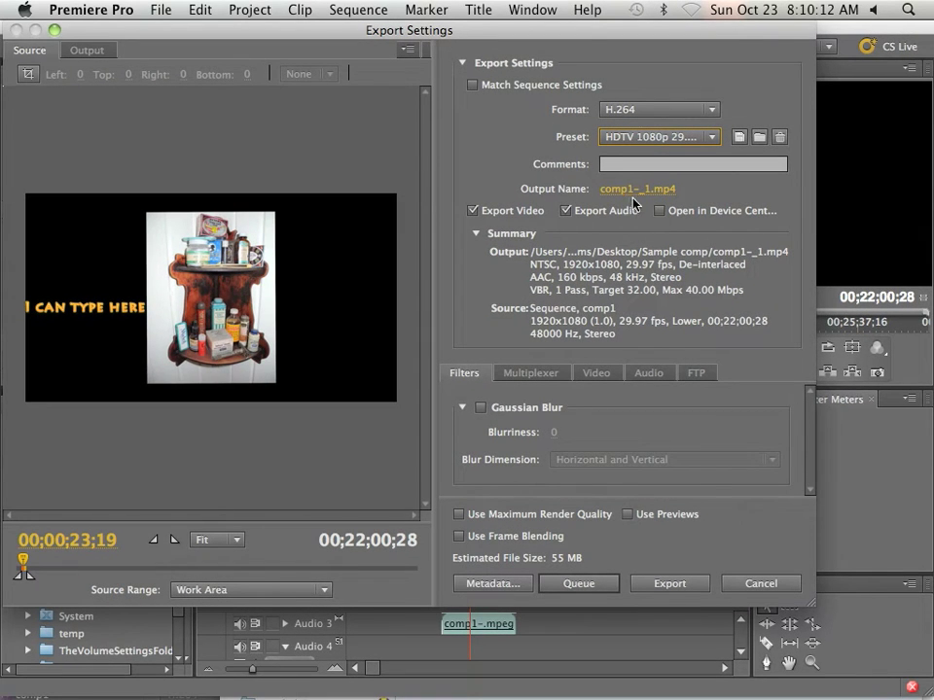
# Step: Rename the output file to 'final', keep the Video Files (*.mp4) format, and save
pyautogui.click(633, 191)
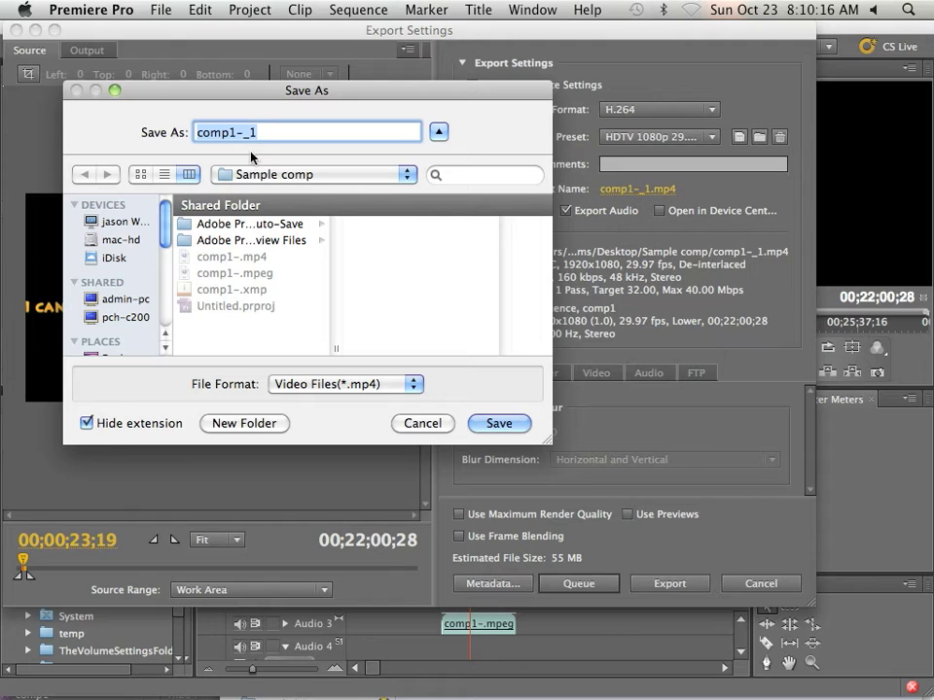
pyautogui.click(280, 132)
pyautogui.moveTo(280, 132); pyautogui.dragTo(193, 133)
pyautogui.write('final')
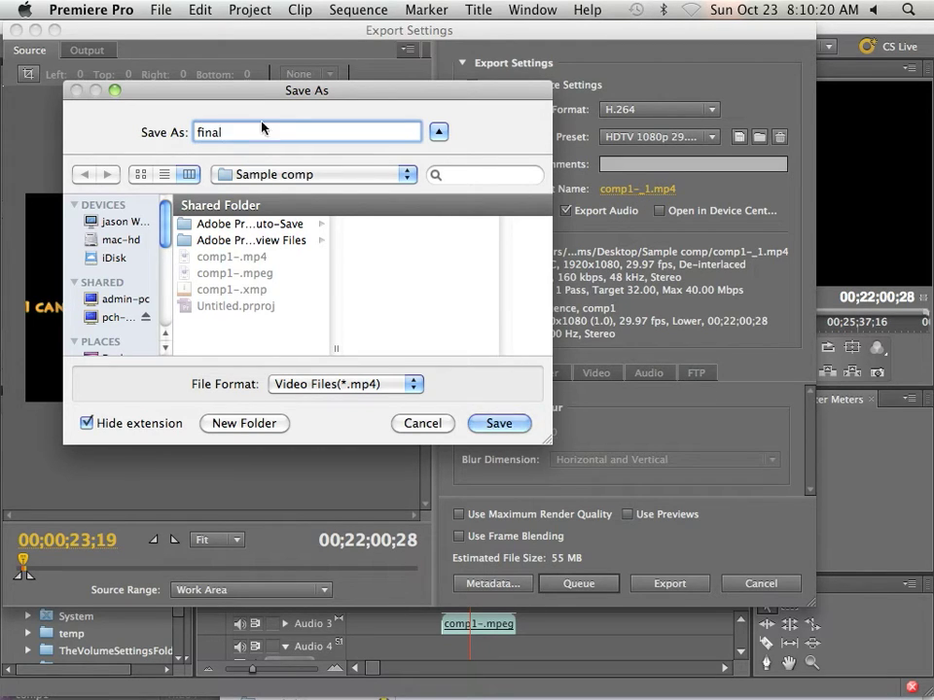
pyautogui.click(413, 383)
pyautogui.click(409, 383)
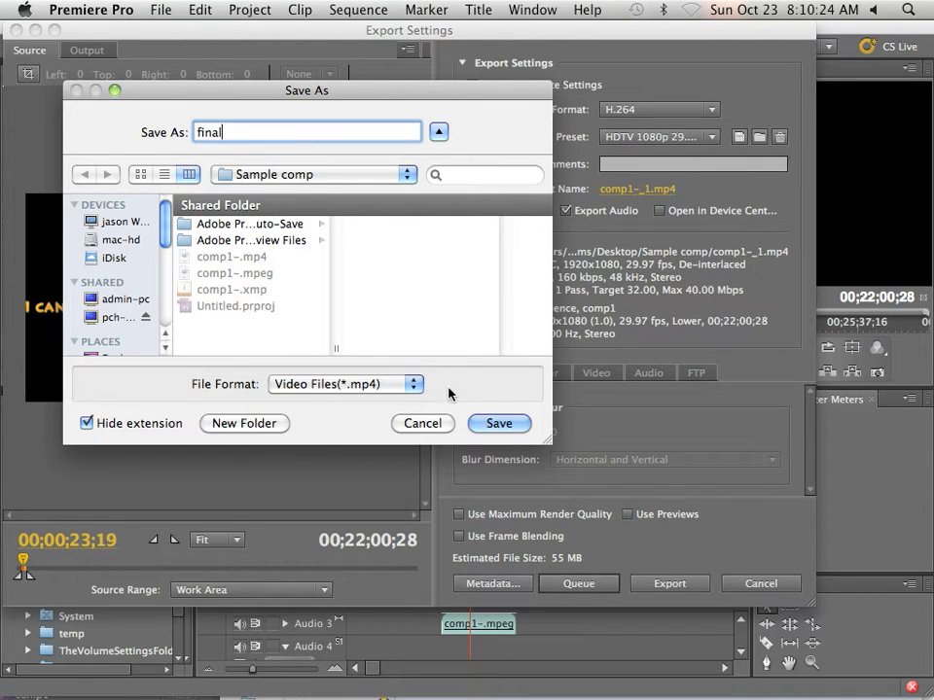
pyautogui.click(494, 425)
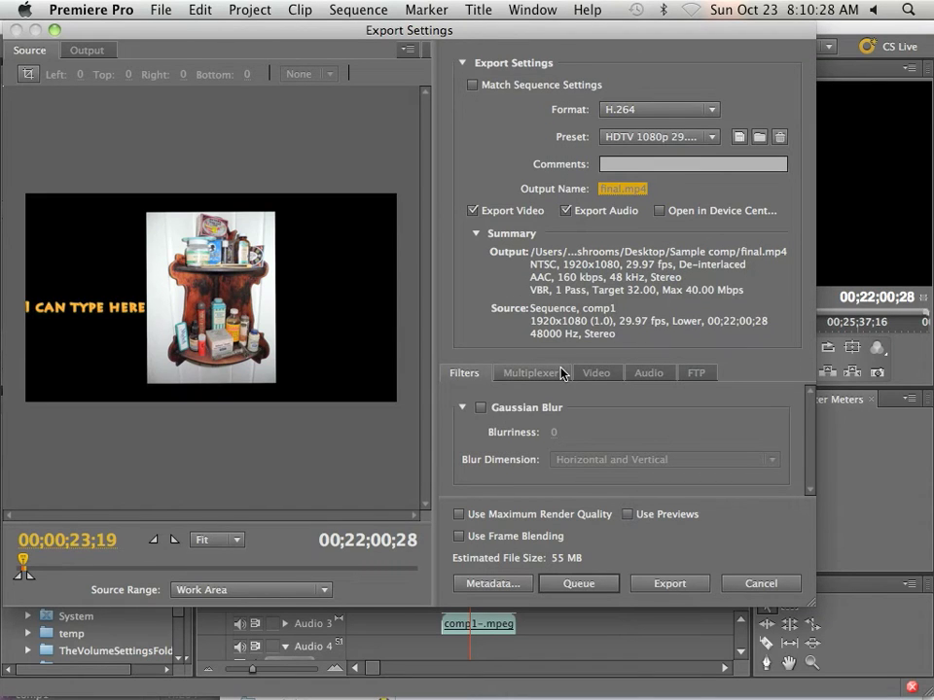
# Step: Show the Video export settings and unlink the frame width and height proportions
pyautogui.click(594, 374)
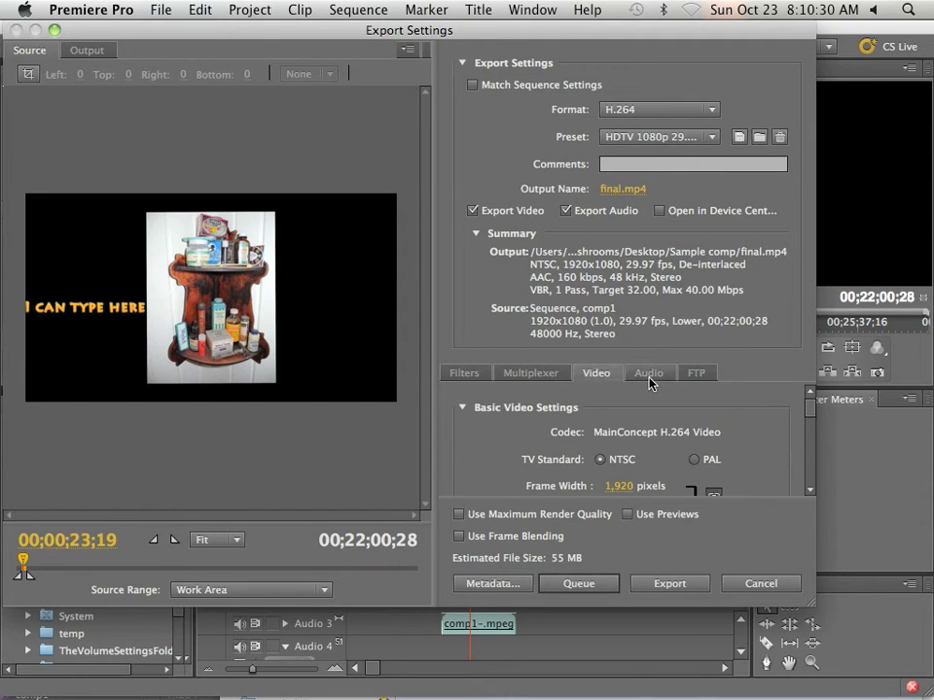
pyautogui.click(644, 377)
pyautogui.click(597, 373)
pyautogui.scroll(-1, 600, 466)
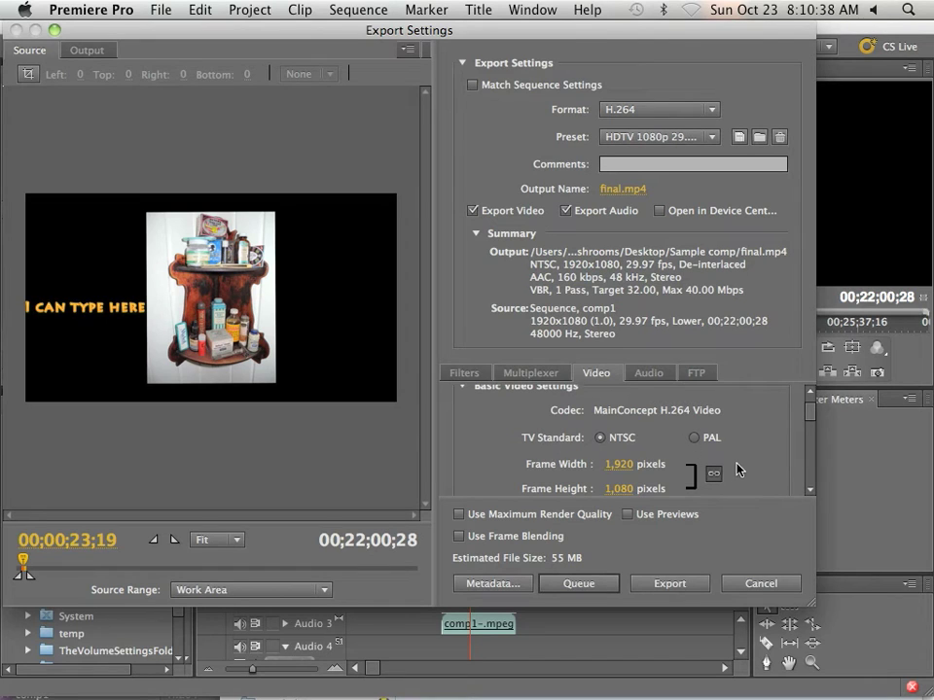
pyautogui.scroll(-1, 681, 475)
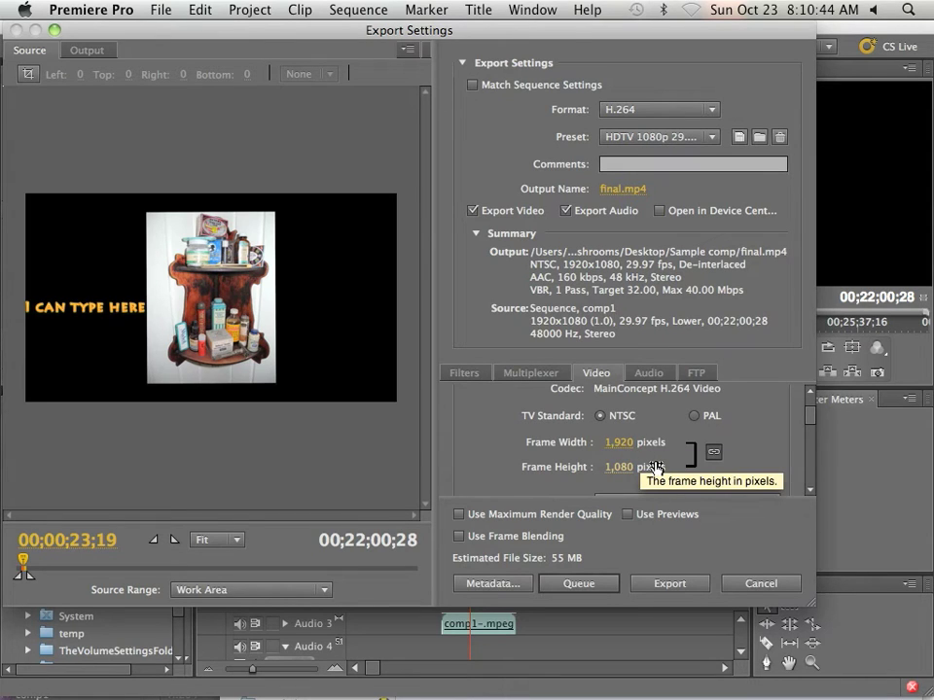
pyautogui.moveTo(654, 466); pyautogui.dragTo(648, 467)
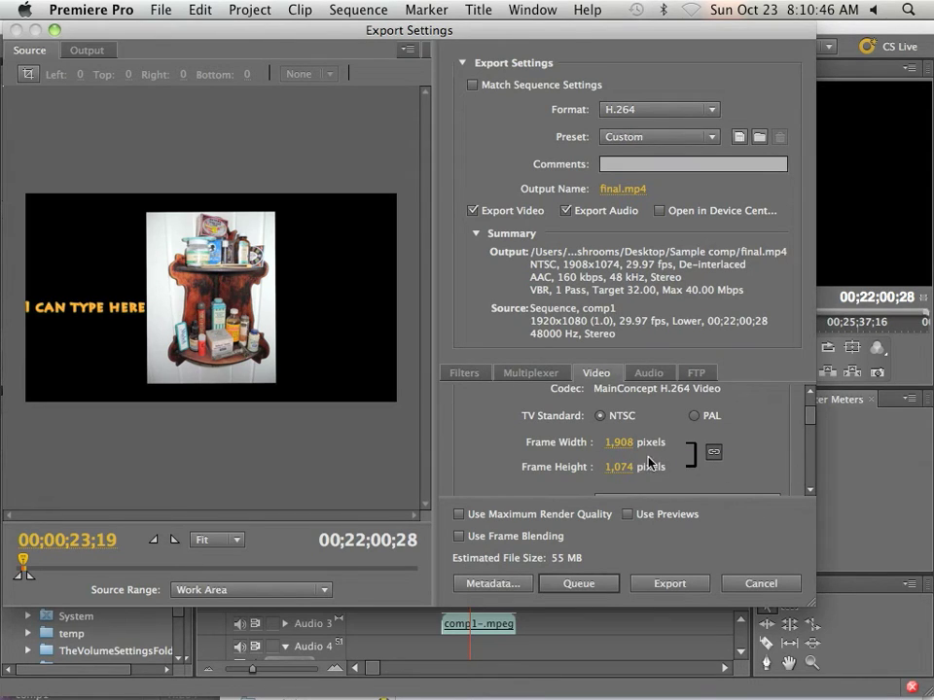
pyautogui.click(713, 454)
# Step: Enter a frame width of 1920 so the frame size reads 1920 x 1080
pyautogui.scroll(1, 632, 454)
pyautogui.moveTo(620, 457); pyautogui.dragTo(625, 457)
pyautogui.click(623, 454)
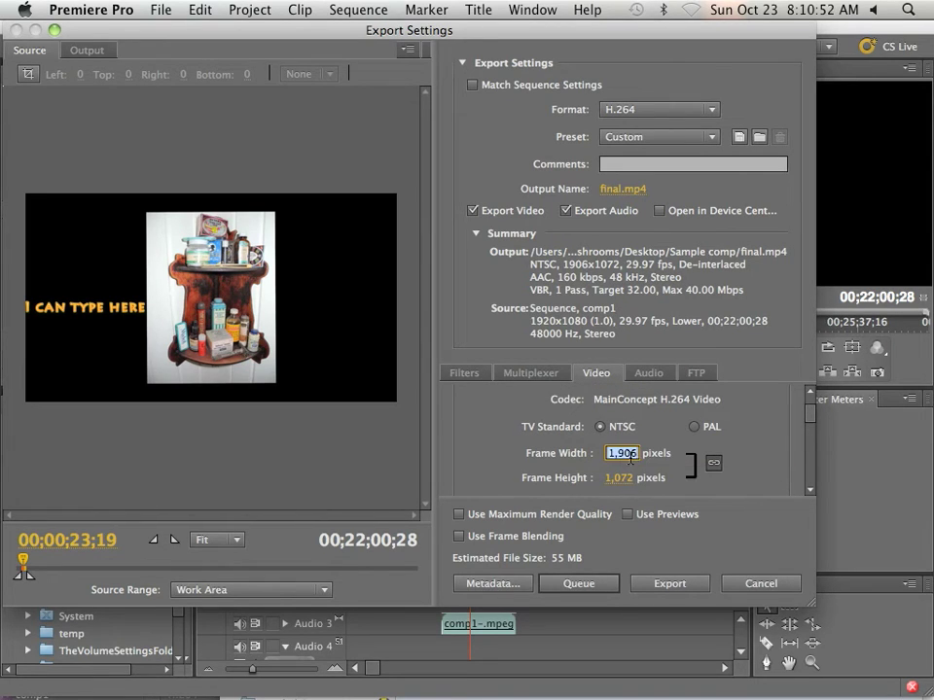
pyautogui.write('1920')
pyautogui.press('Return')
# Step: Check the Audio settings, keep the preset unchanged, and queue the export in Media Encoder
pyautogui.click(649, 375)
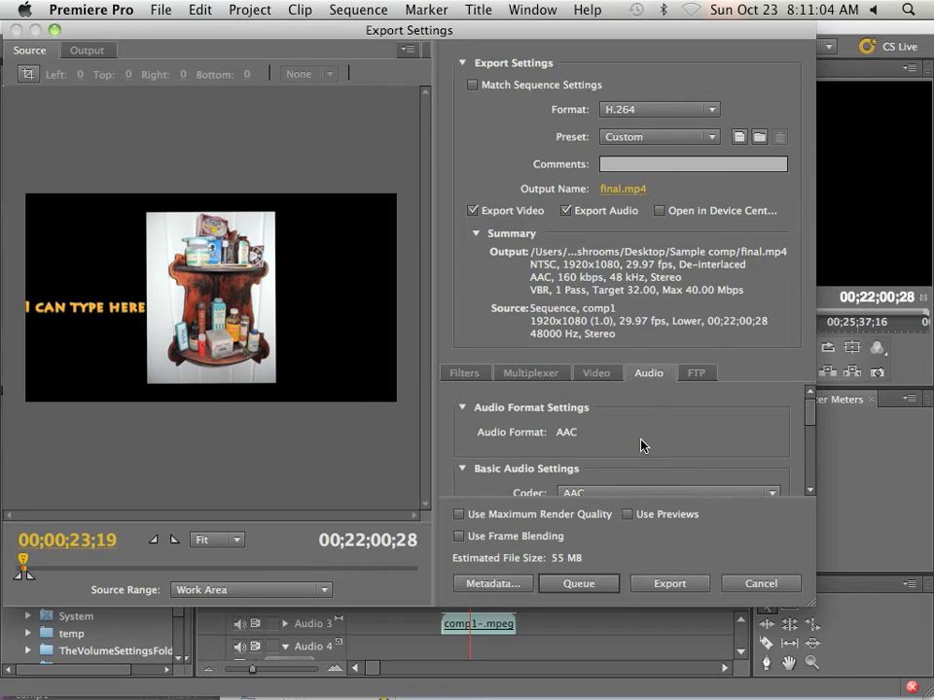
pyautogui.moveTo(811, 420); pyautogui.dragTo(812, 426)
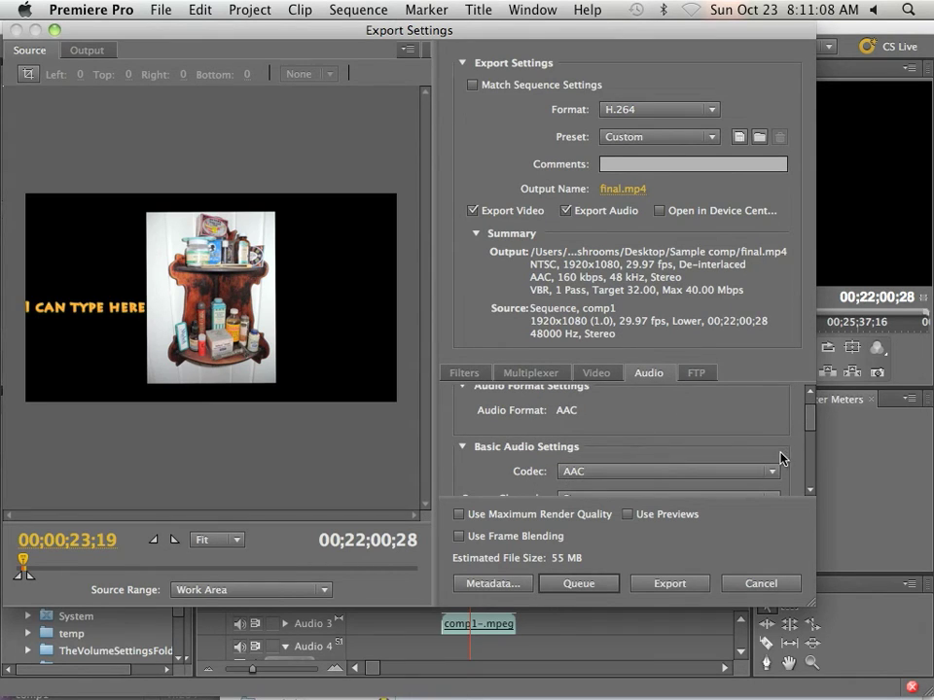
pyautogui.moveTo(810, 428); pyautogui.dragTo(810, 425)
pyautogui.scroll(1, 810, 425)
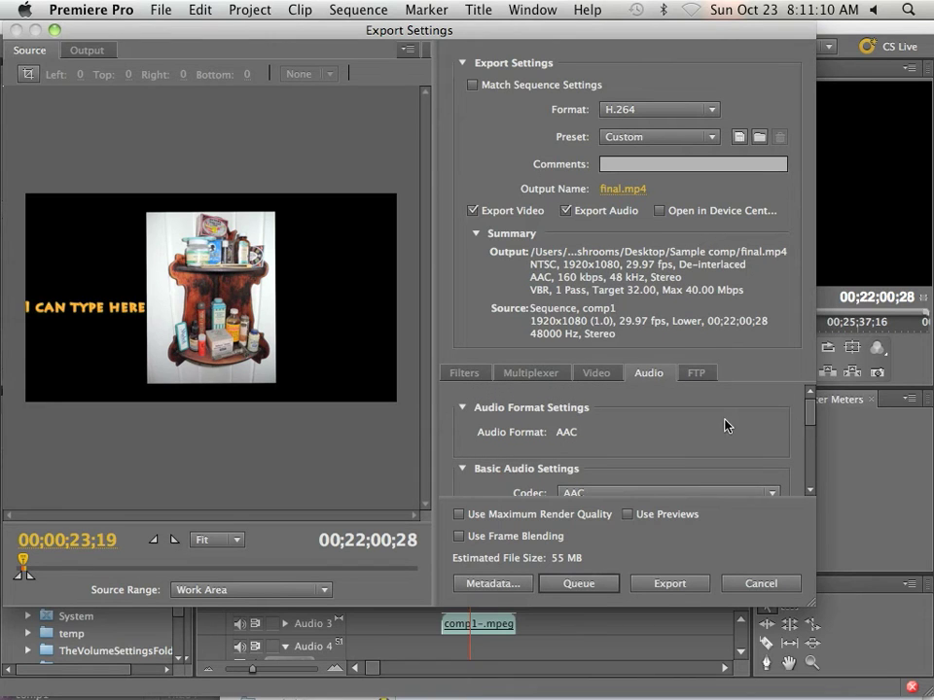
pyautogui.click(673, 139)
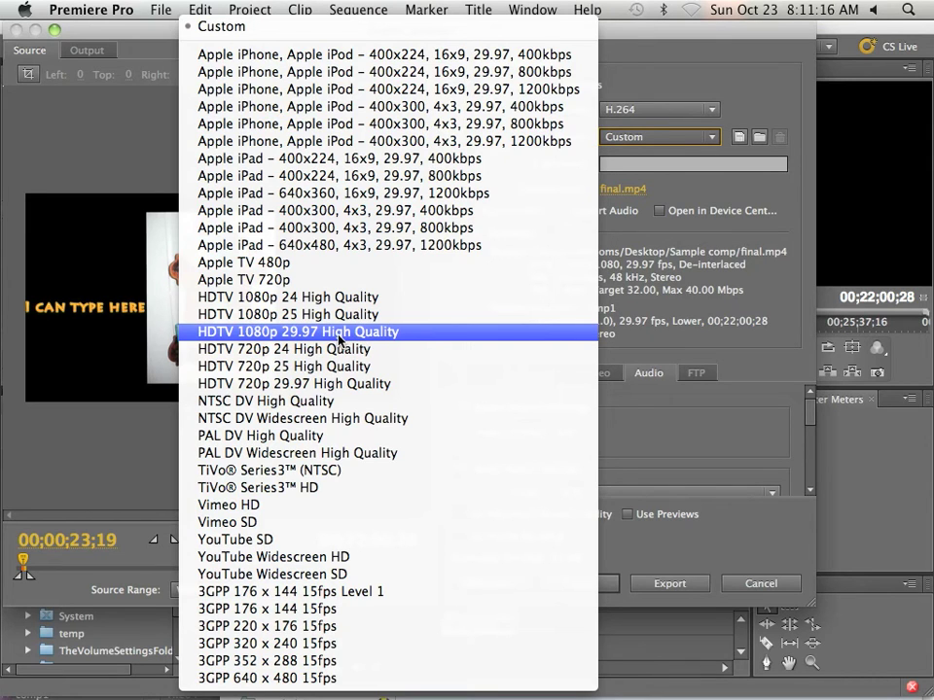
pyautogui.click(778, 373)
pyautogui.click(561, 584)
# Step: Bring up Media Encoder, move its Queue window into view, and start the queue
pyautogui.moveTo(793, 686)
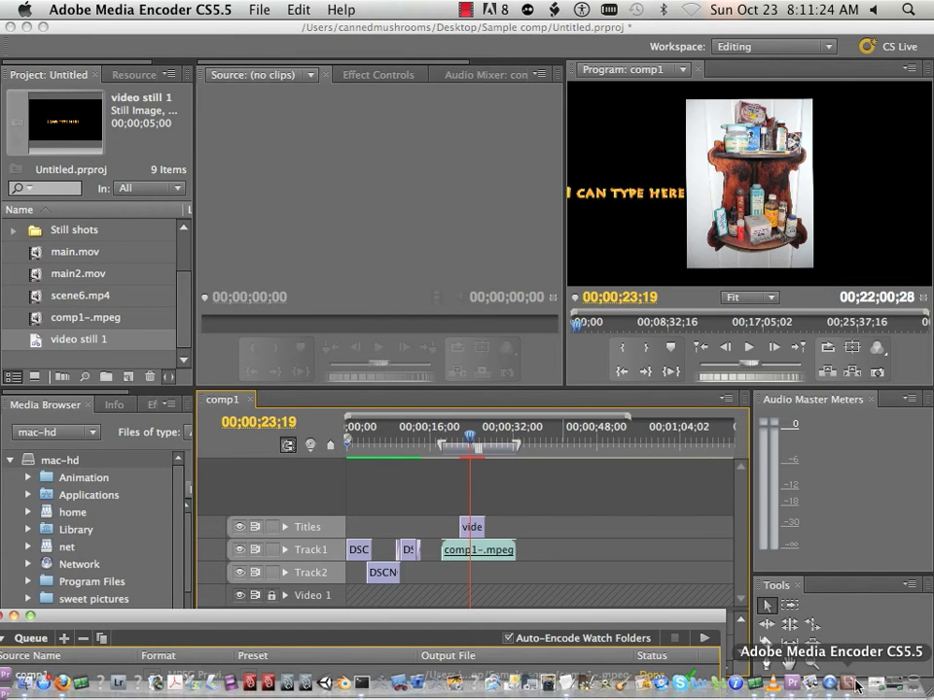
pyautogui.click(852, 687)
pyautogui.click(849, 690)
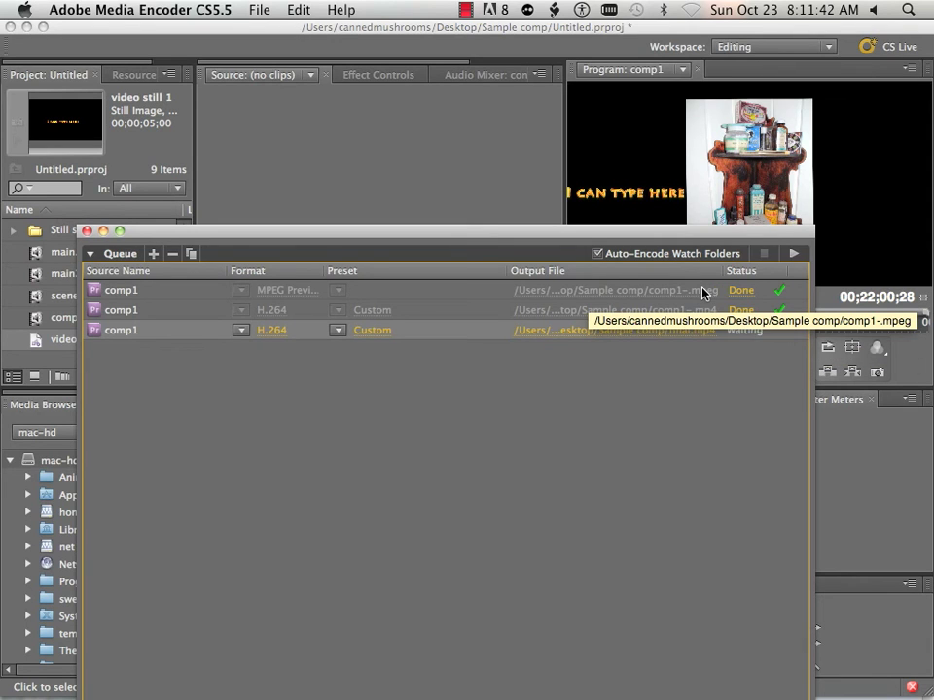
pyautogui.moveTo(680, 238); pyautogui.dragTo(664, 182)
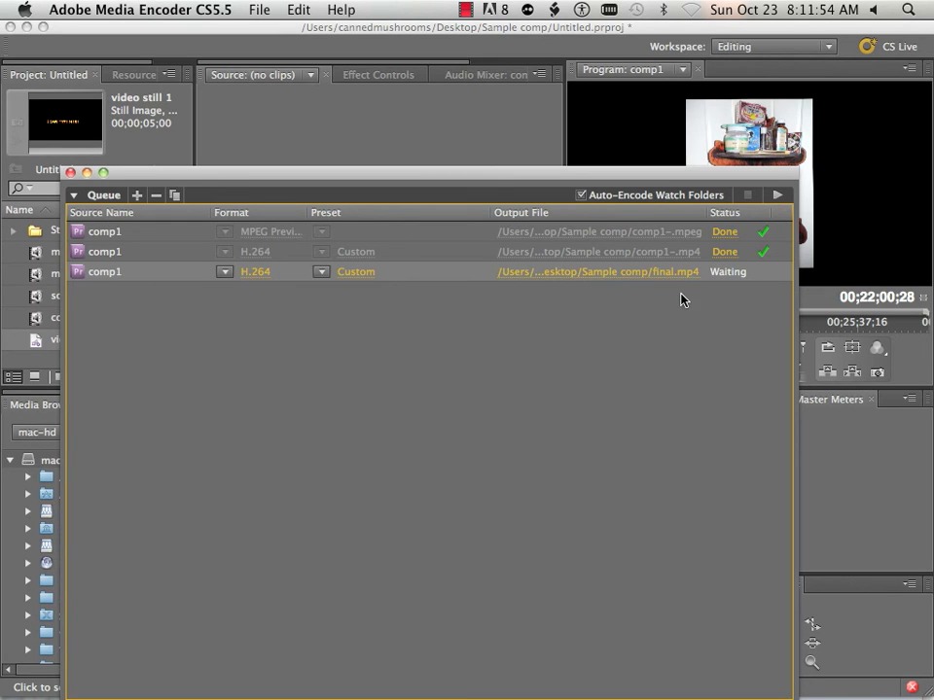
pyautogui.moveTo(636, 173); pyautogui.dragTo(655, 36)
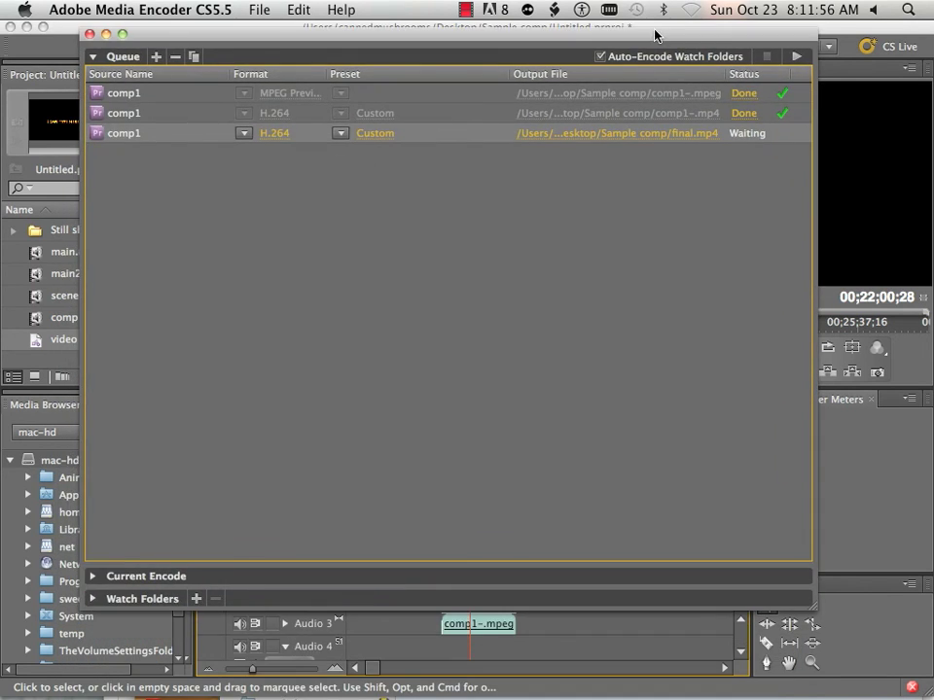
pyautogui.click(793, 60)
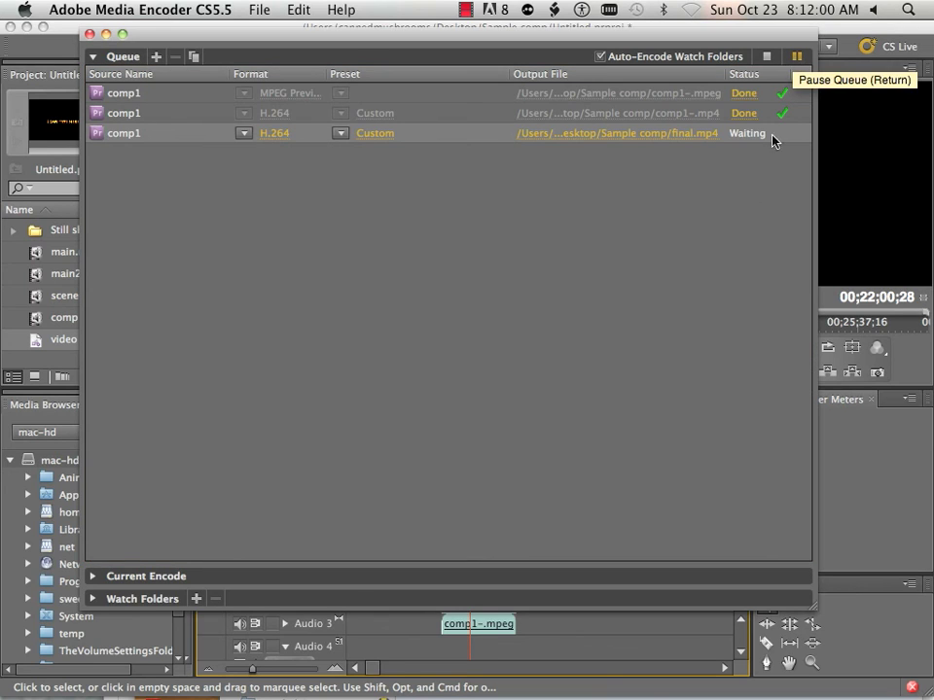